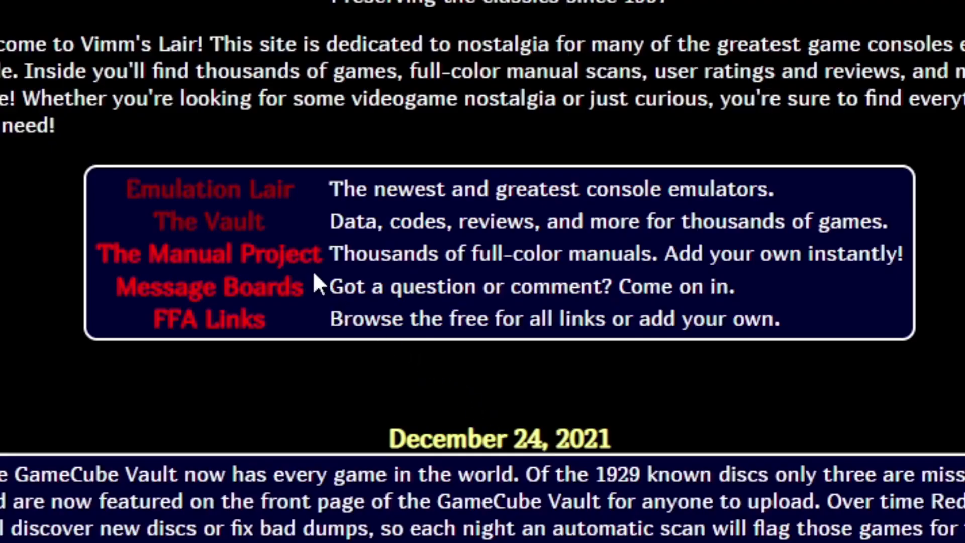
Download the Windows version of the PCSX-Reloaded 1.9.93 PlayStation emulator from the site's Emulation Lair.
{"action": "left_click", "coordinate": [269, 199]}
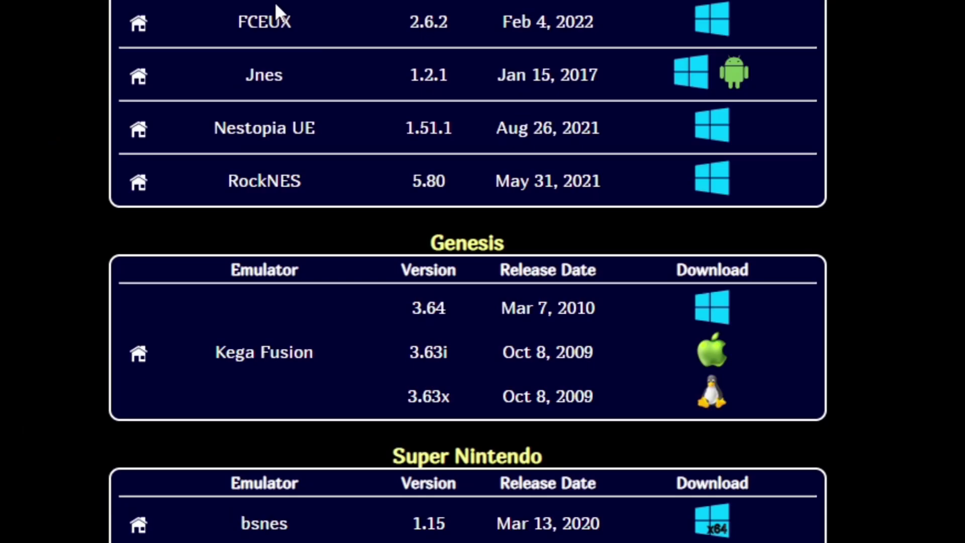
{"action": "scroll", "coordinate": [280, 11], "scroll_direction": "down", "scroll_amount": 5}
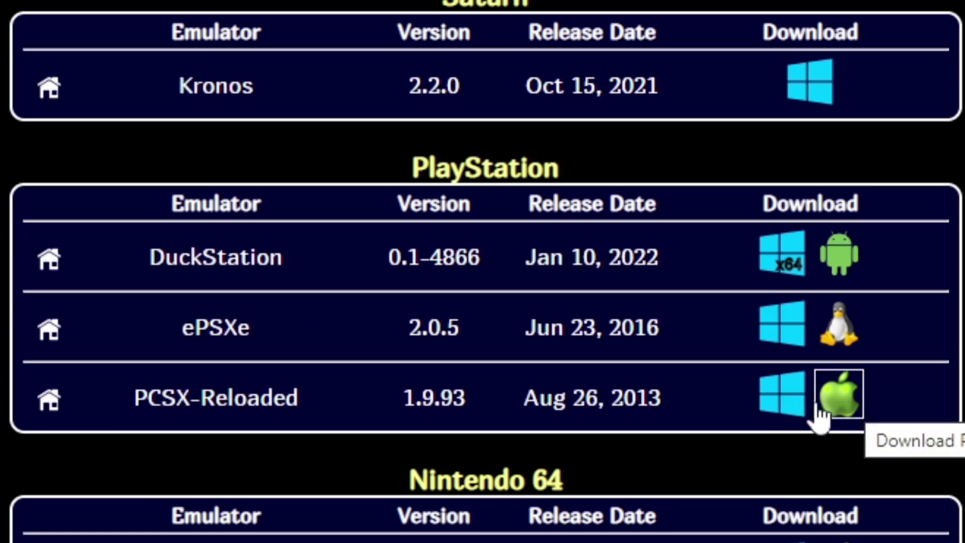
{"action": "left_click", "coordinate": [784, 406]}
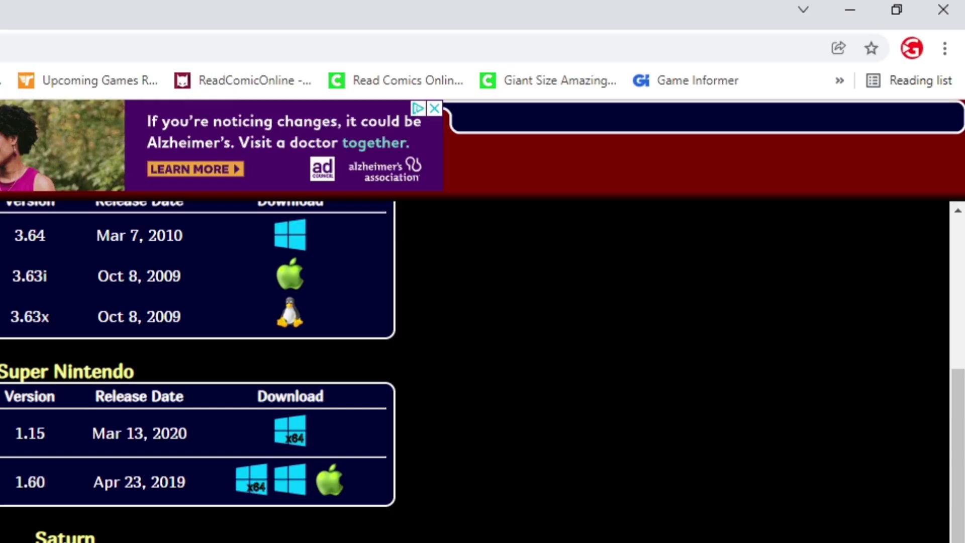
Locate the downloaded PCSX-Reloaded_1.9.93 file in its folder, move it to the desktop, and close the folder window.
{"action": "left_click", "coordinate": [944, 50]}
{"action": "left_click", "coordinate": [752, 184]}
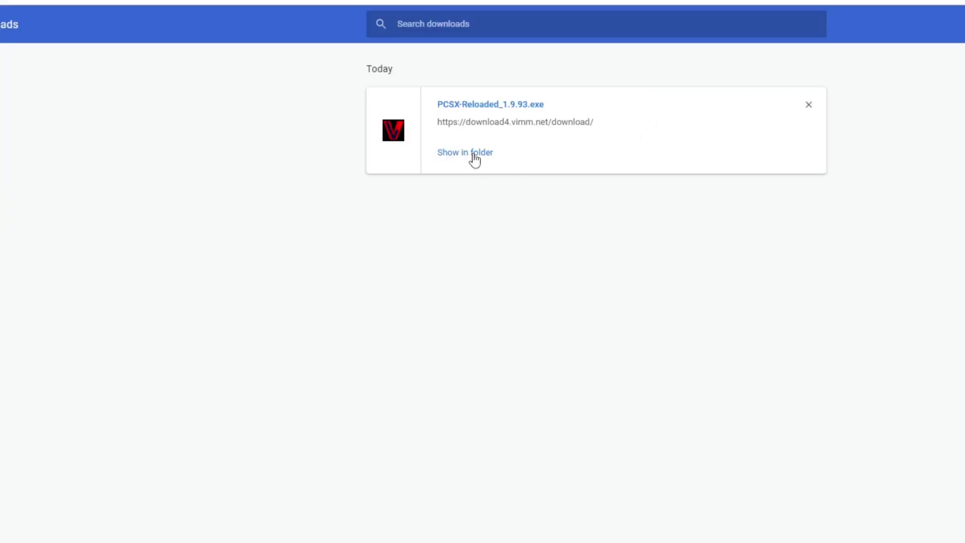
{"action": "left_click", "coordinate": [474, 158]}
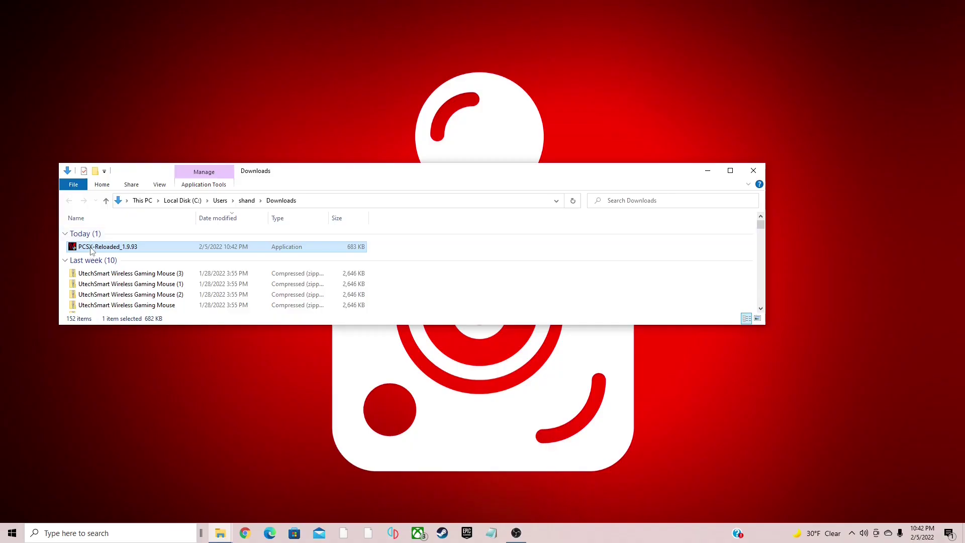
{"action": "left_click_drag", "start_coordinate": [90, 250], "coordinate": [33, 58]}
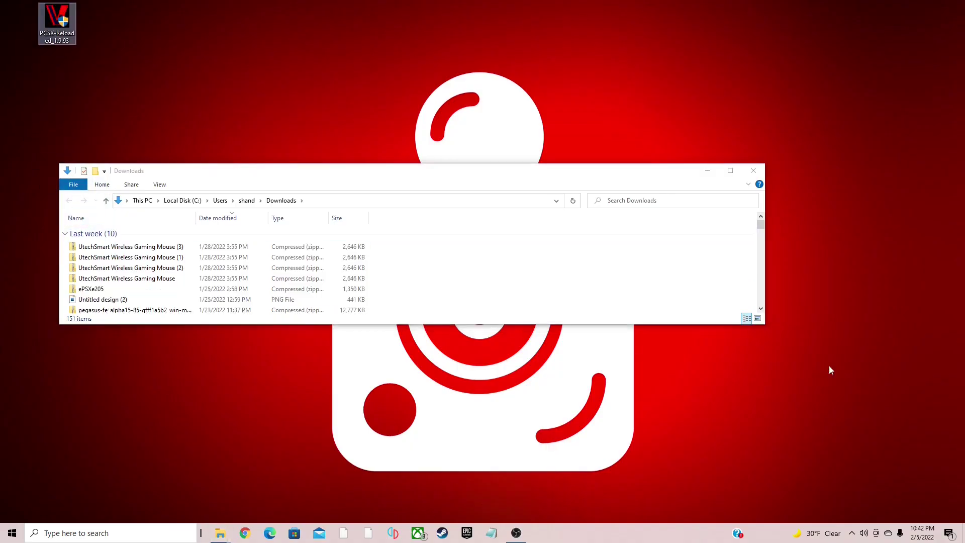
{"action": "left_click", "coordinate": [753, 171]}
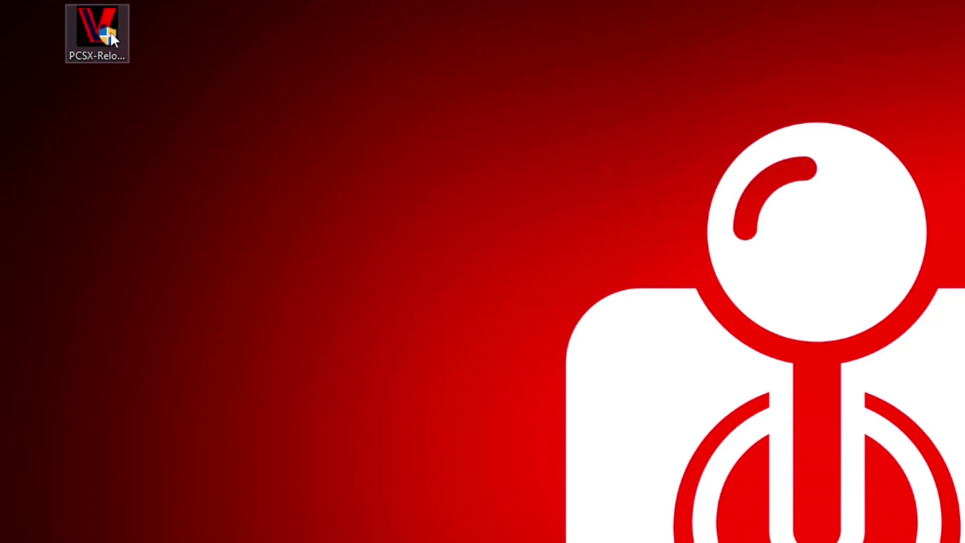
Extract the PCSX-Reloaded_1.9.93 file onto the desktop with 7-Zip and delete the original file.
{"action": "right_click", "coordinate": [65, 19]}
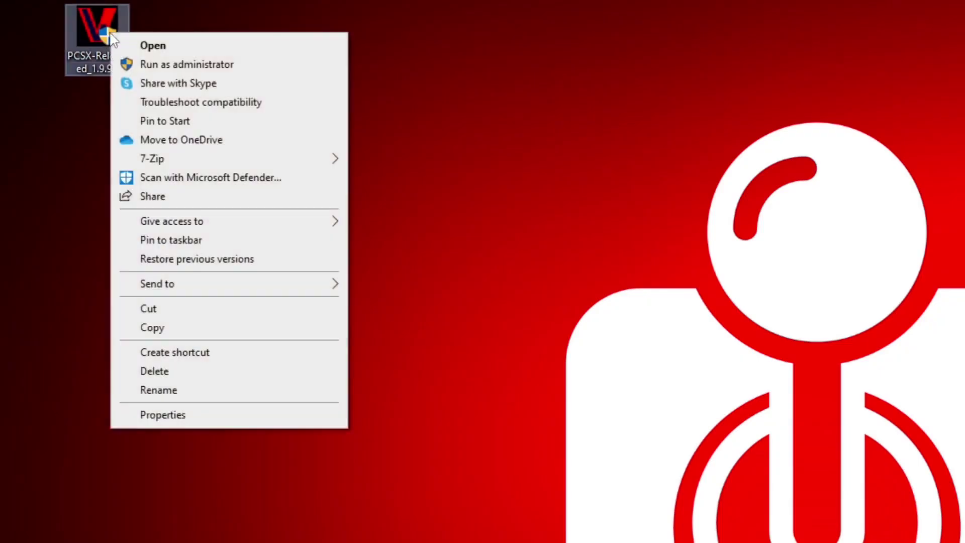
{"action": "mouse_move", "coordinate": [216, 158]}
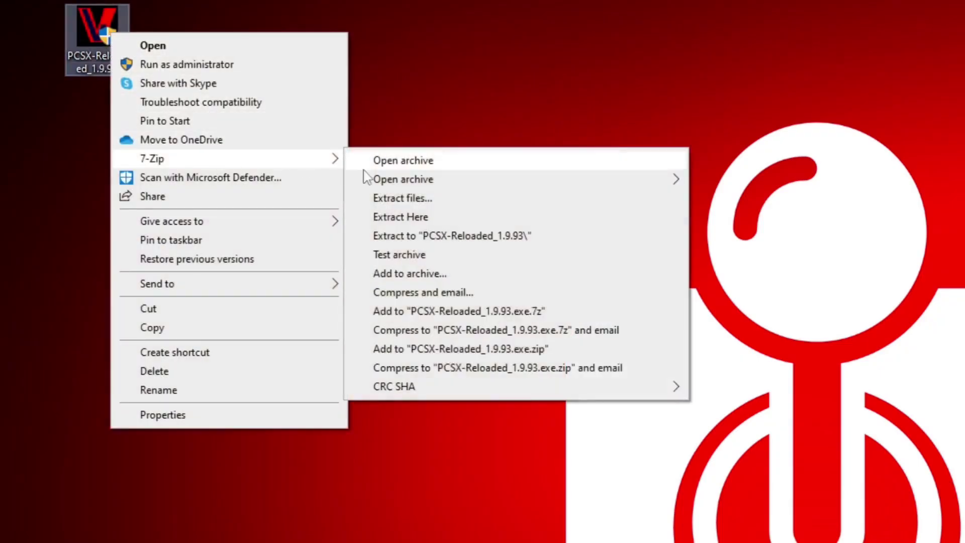
{"action": "left_click", "coordinate": [420, 217]}
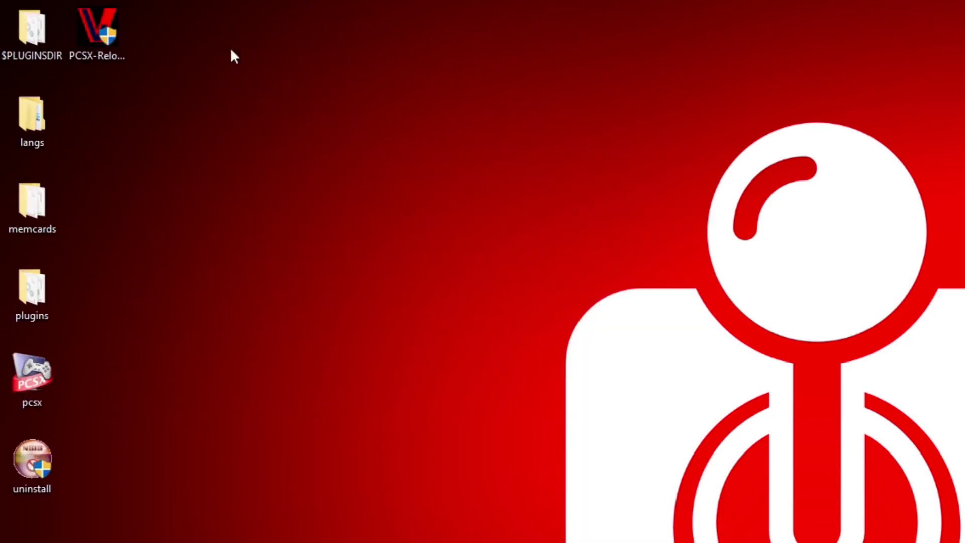
{"action": "right_click", "coordinate": [119, 35]}
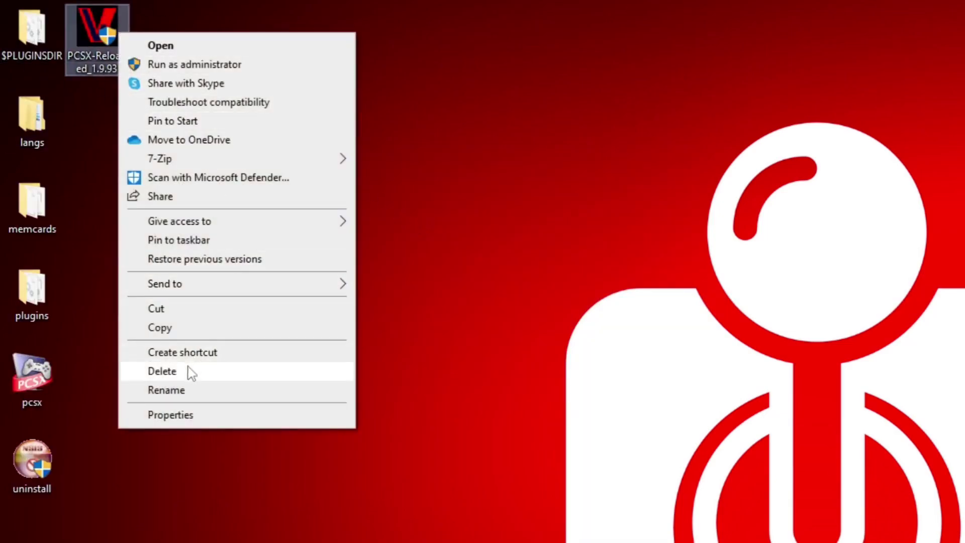
{"action": "left_click", "coordinate": [190, 372]}
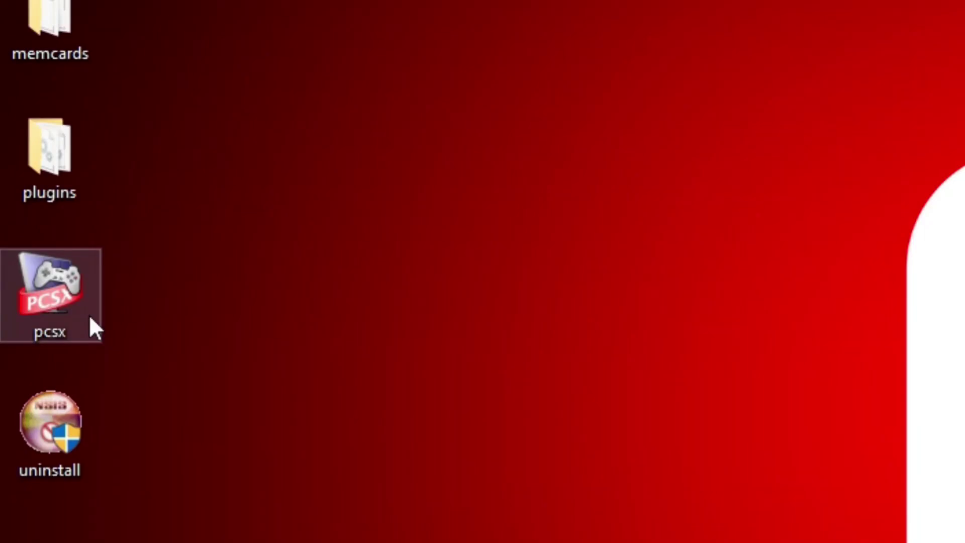
Launch pcsx from the desktop and set the graphics plugin to OpenGL Driver 1.78 in the plugins and BIOS configuration.
{"action": "double_click", "coordinate": [93, 329]}
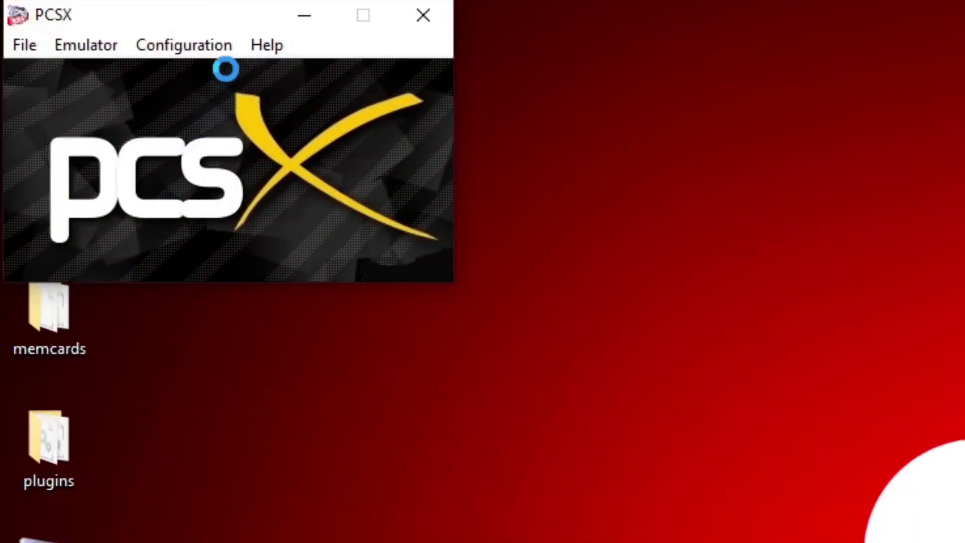
{"action": "left_click", "coordinate": [227, 48]}
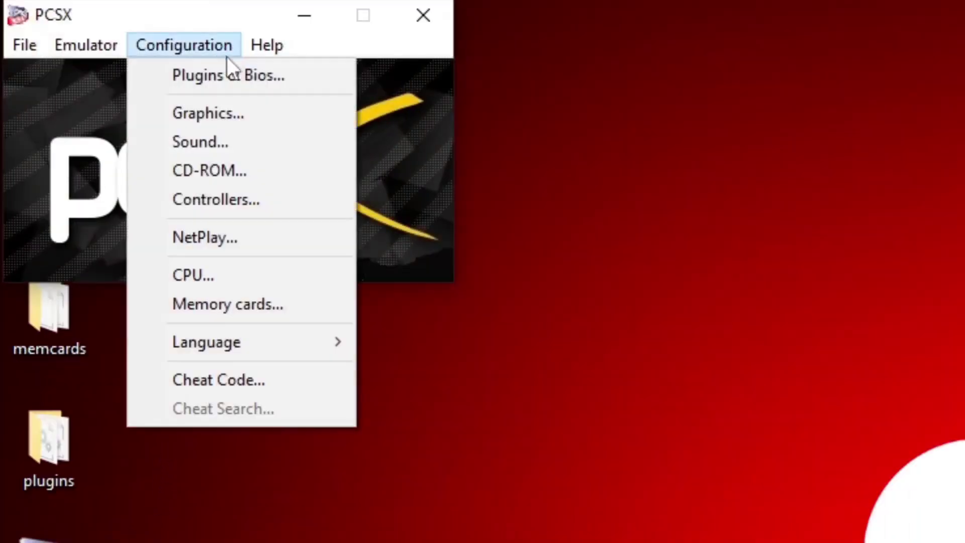
{"action": "left_click", "coordinate": [298, 75]}
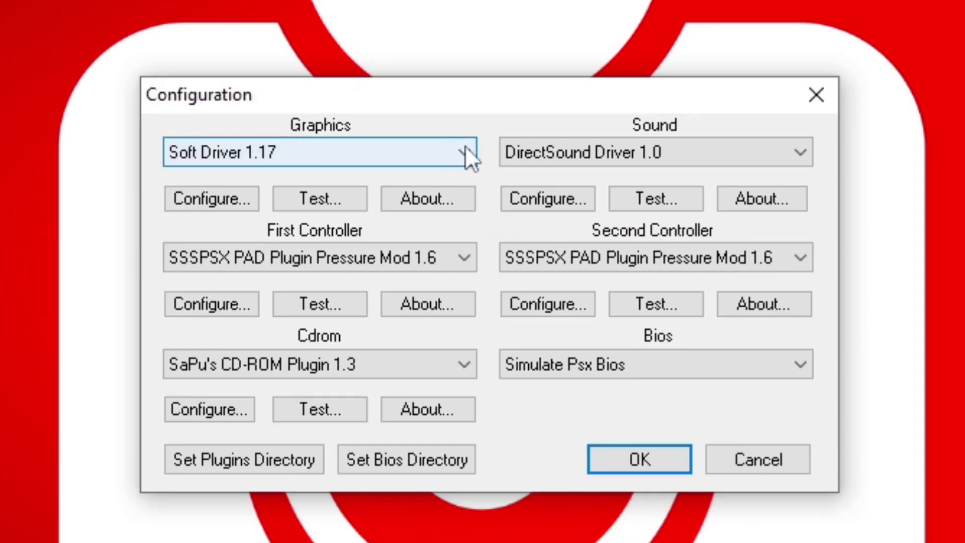
{"action": "left_click", "coordinate": [467, 151]}
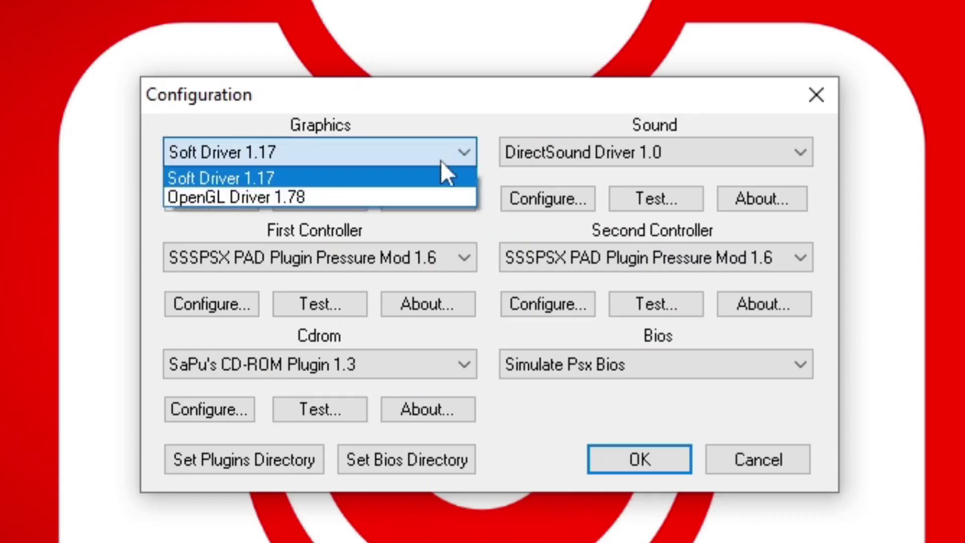
{"action": "left_click", "coordinate": [391, 197]}
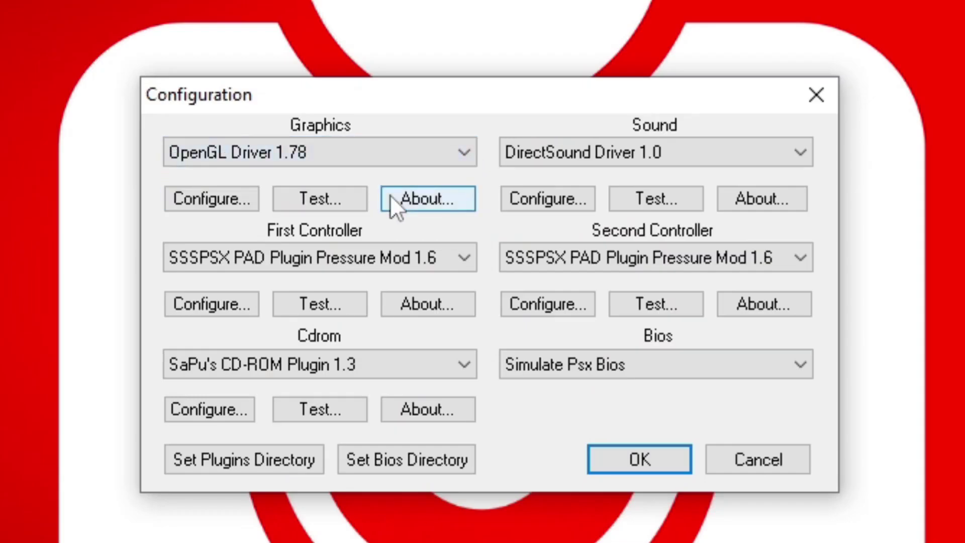
Configure the OpenGL renderer for fullscreen mode at 1920 x 1080 with 32 Bit color depth and V-Sync On.
{"action": "left_click", "coordinate": [240, 199]}
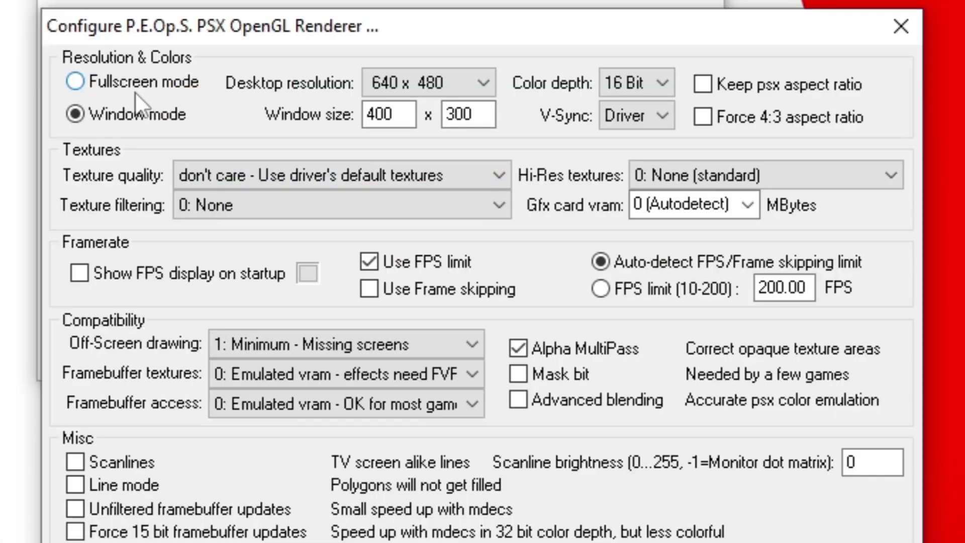
{"action": "left_click", "coordinate": [79, 83]}
{"action": "left_click", "coordinate": [478, 82]}
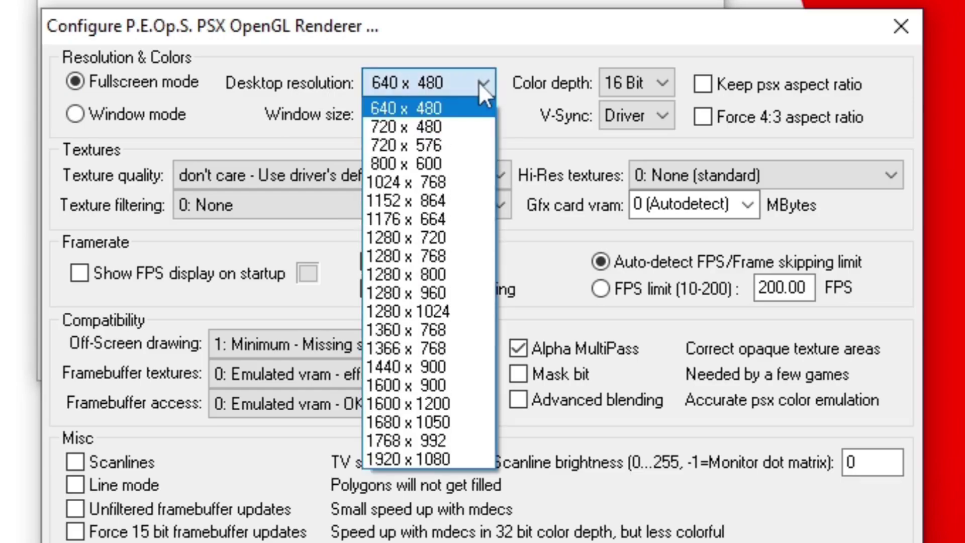
{"action": "left_click", "coordinate": [454, 458]}
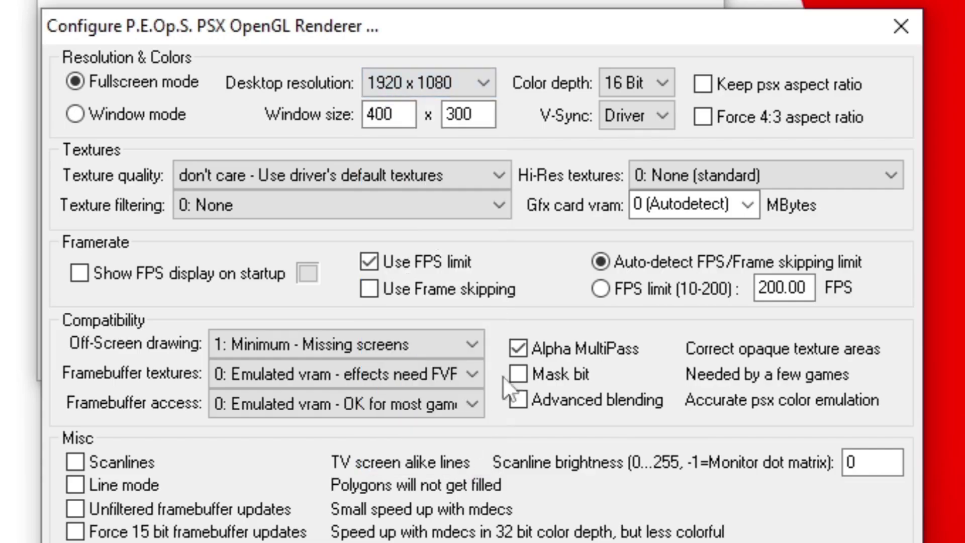
{"action": "left_click", "coordinate": [665, 75]}
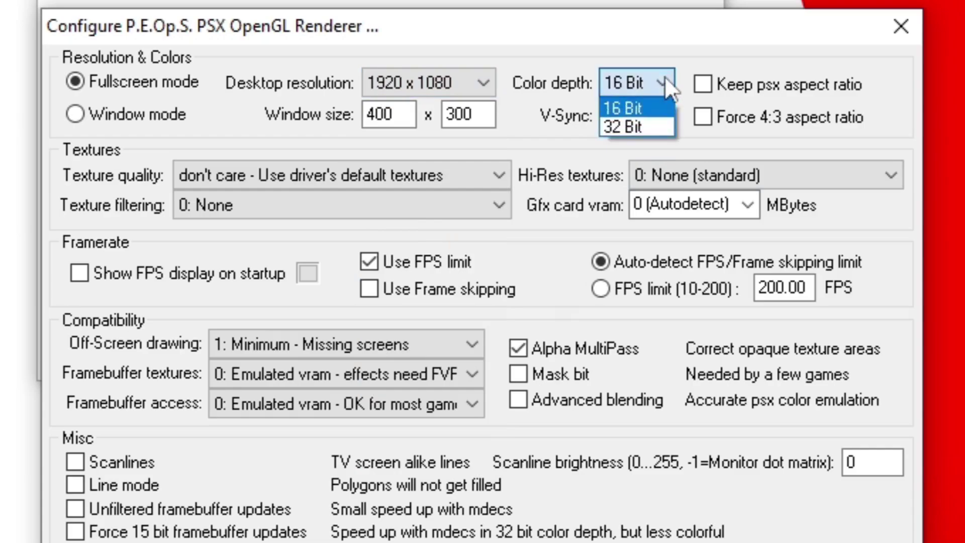
{"action": "left_click", "coordinate": [645, 126]}
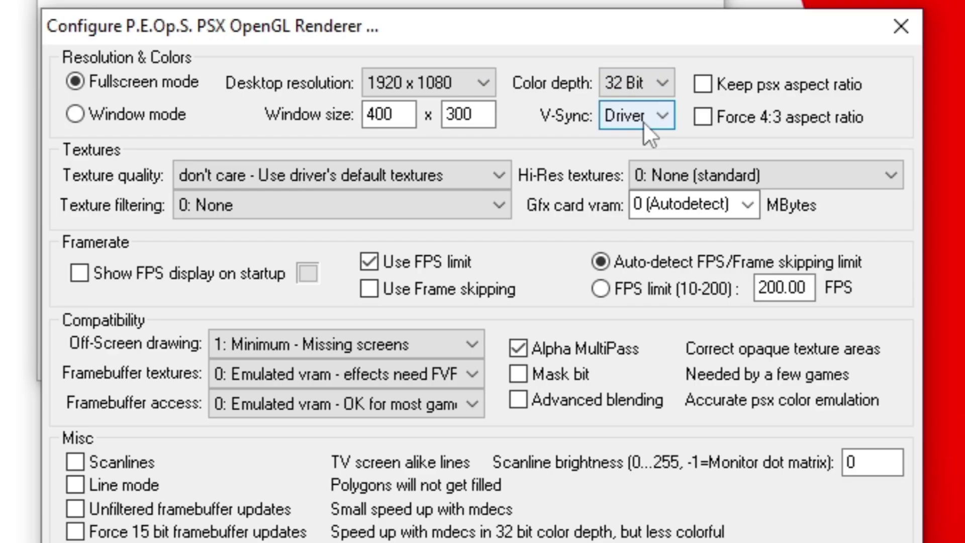
{"action": "left_click", "coordinate": [653, 122]}
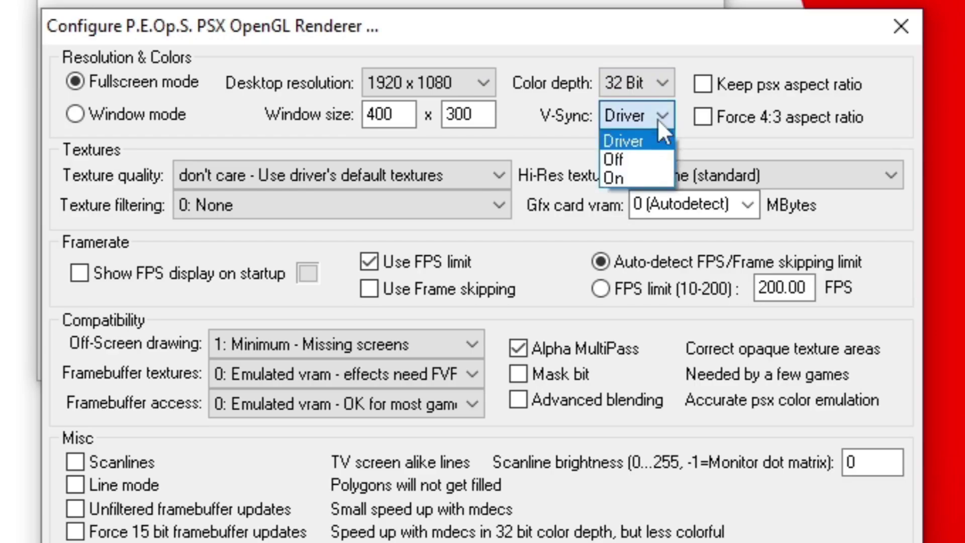
{"action": "left_click", "coordinate": [634, 187]}
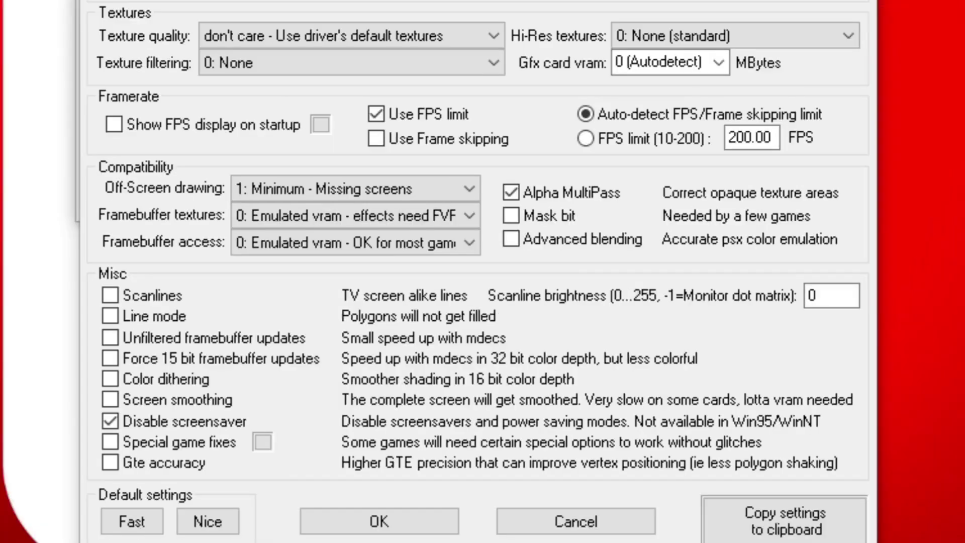
Set texture quality to R8 G8 B8 A8 - Best colors and Hi-Res textures to 1: 2xSal.
{"action": "left_click", "coordinate": [484, 32]}
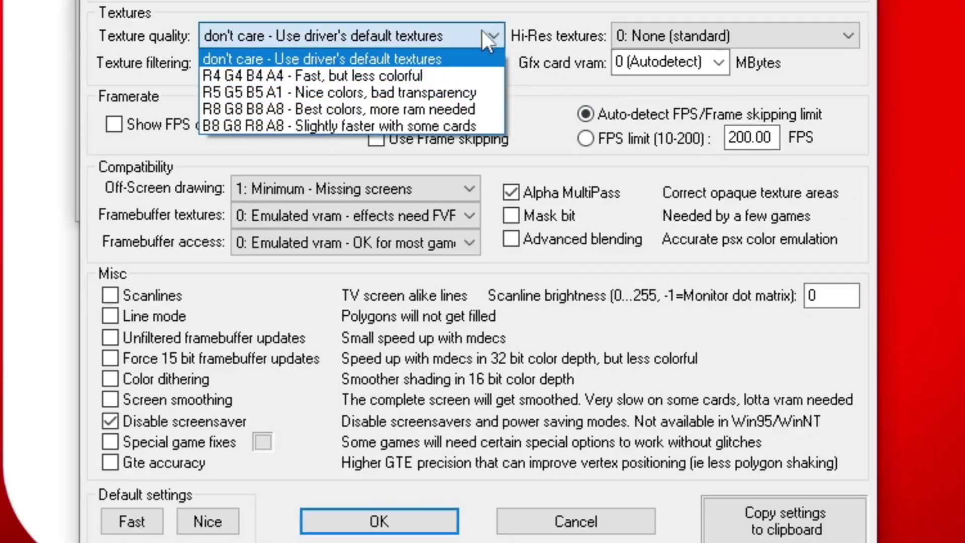
{"action": "left_click", "coordinate": [351, 108]}
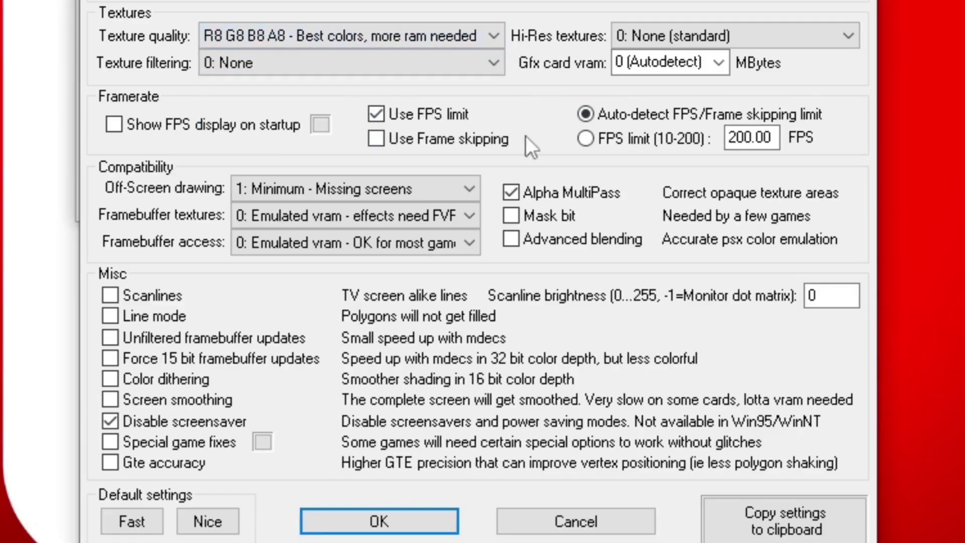
{"action": "left_click", "coordinate": [812, 34]}
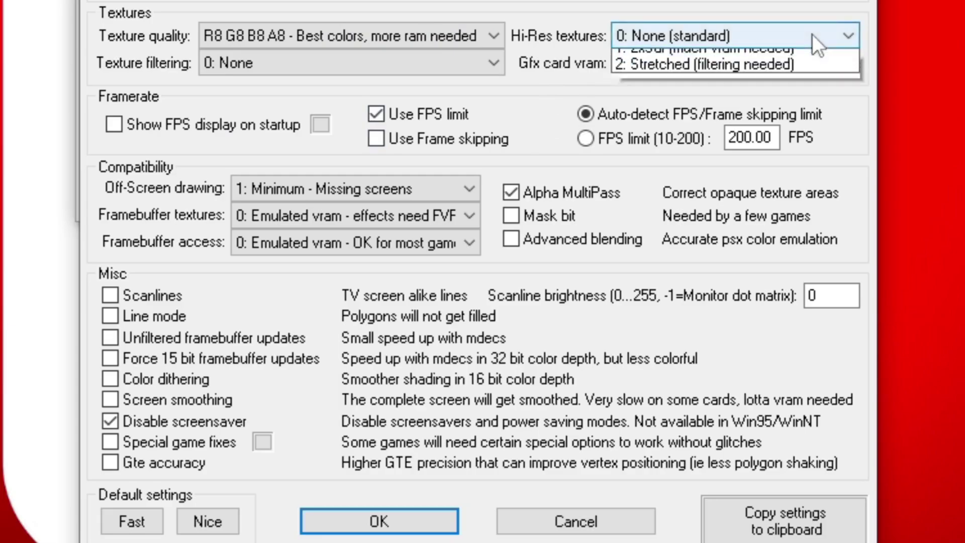
{"action": "left_click", "coordinate": [735, 71]}
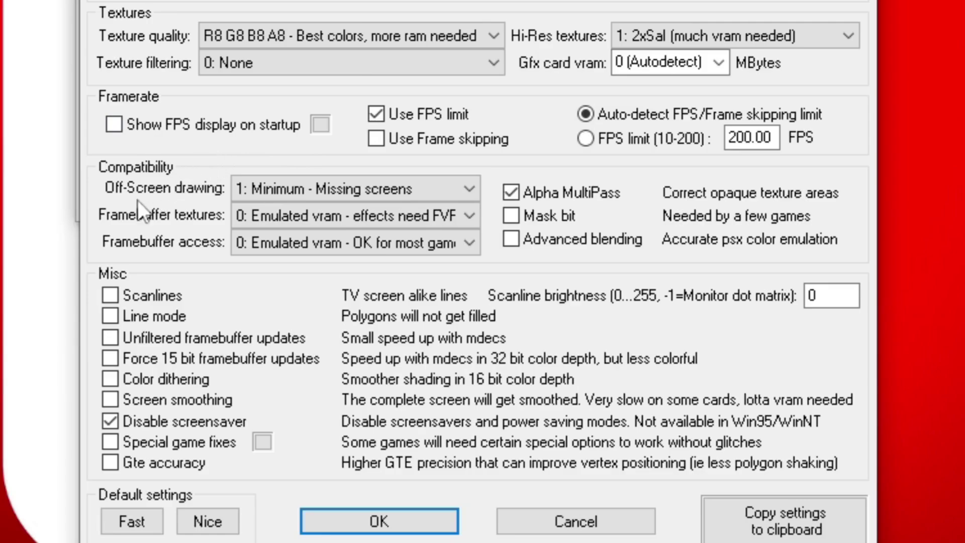
Set off-screen drawing to 3: Enhanced and framebuffer textures to 2: Gfx card buffer, enable Mask bit and Advanced blending, and accept the renderer settings.
{"action": "left_click", "coordinate": [480, 188]}
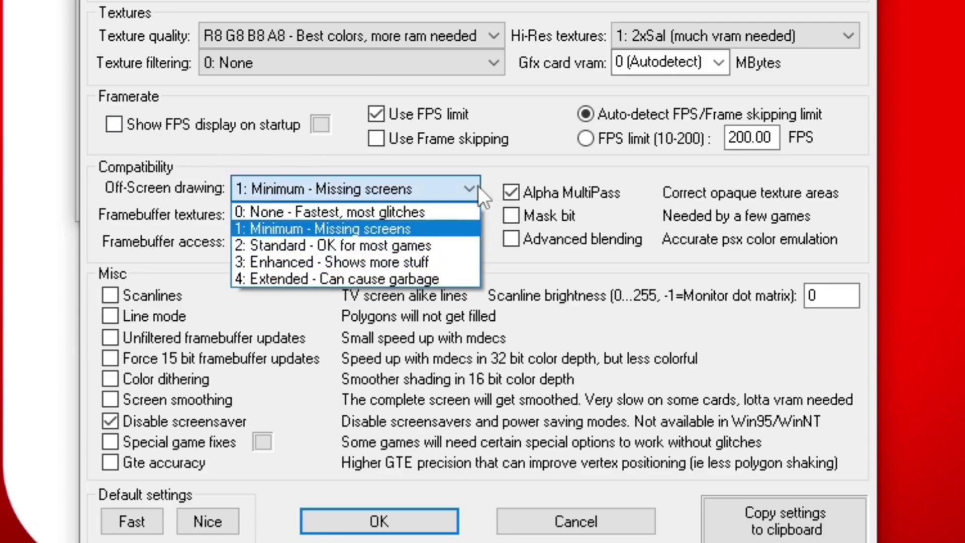
{"action": "left_click", "coordinate": [418, 260]}
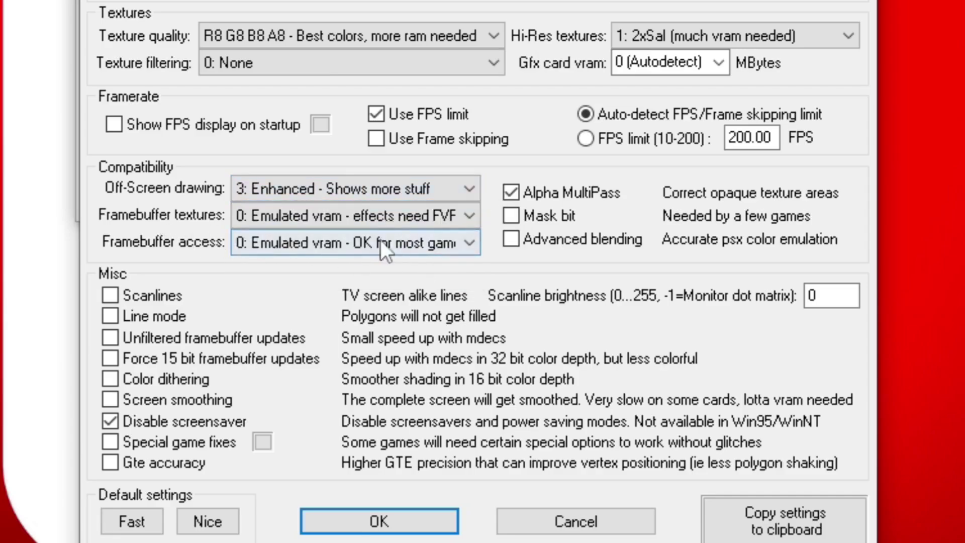
{"action": "left_click", "coordinate": [406, 216]}
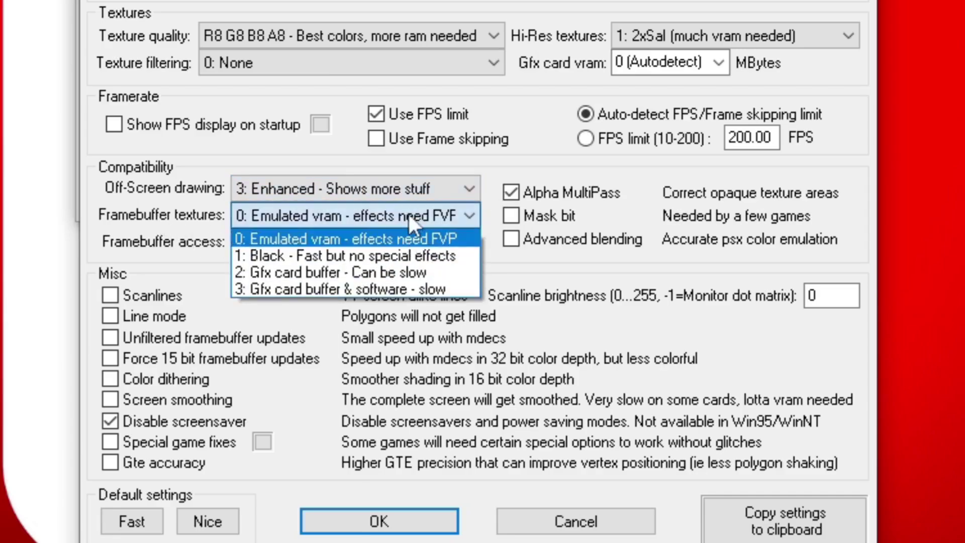
{"action": "left_click", "coordinate": [381, 269]}
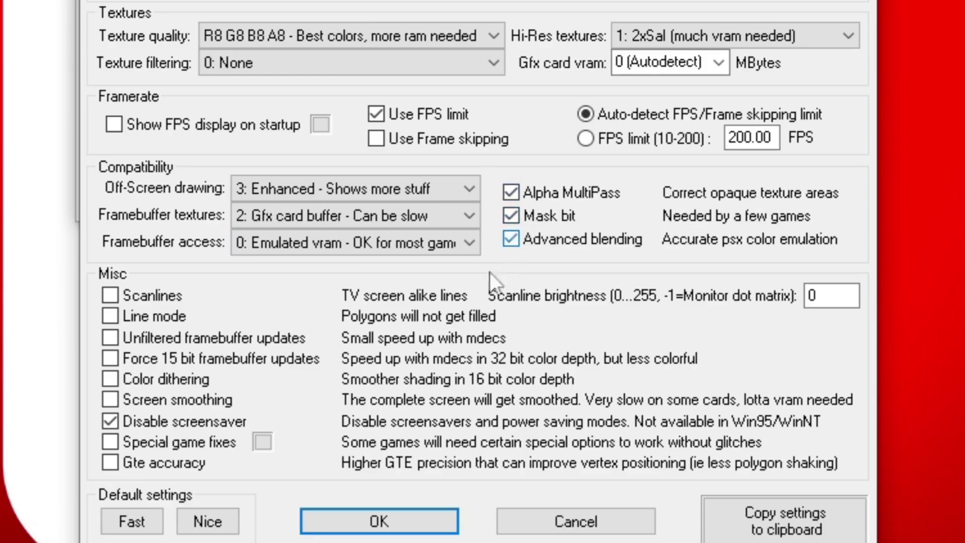
{"action": "left_click", "coordinate": [396, 517]}
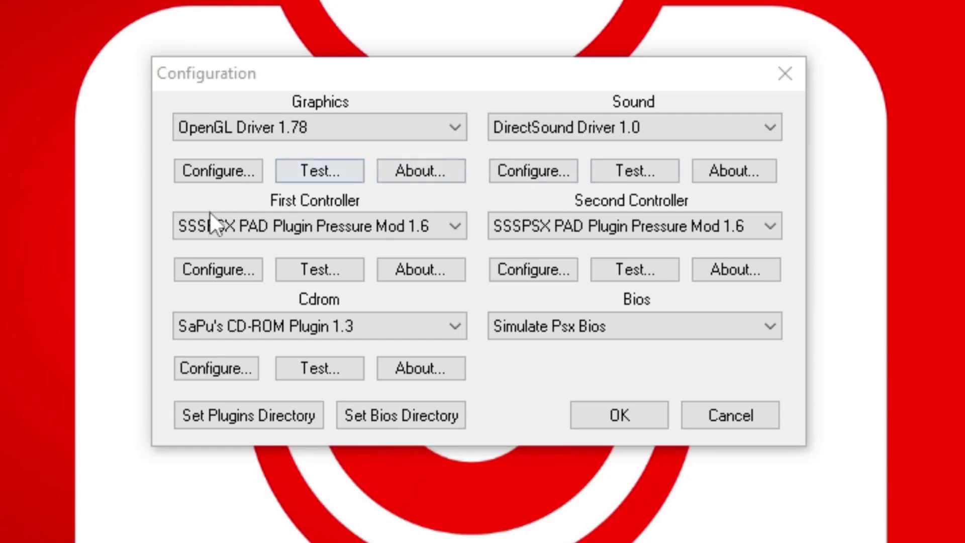
Configure the first controller's PAD1 mapping, assigning joystick input J1_7 to L2 and J1_5 to L1.
{"action": "left_click", "coordinate": [242, 271]}
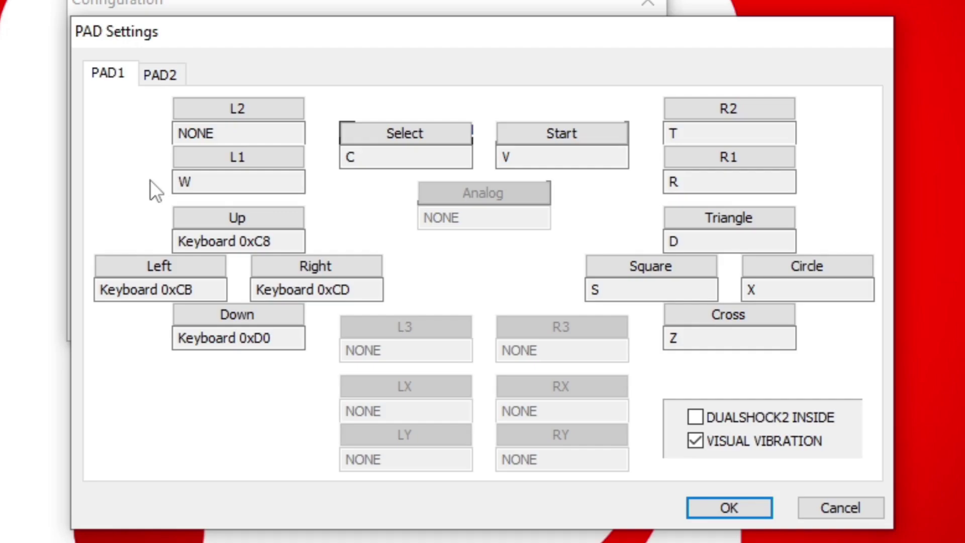
{"action": "left_click", "coordinate": [253, 108]}
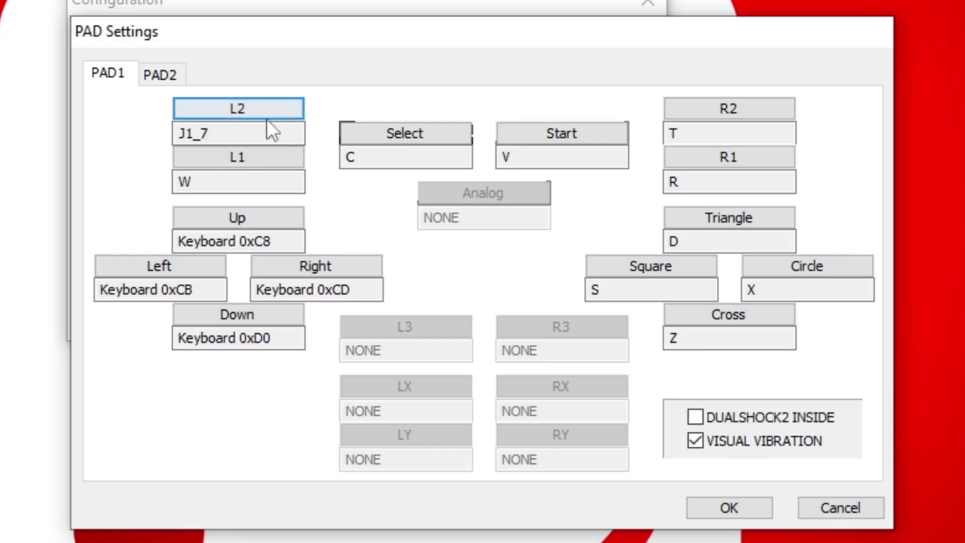
{"action": "left_click", "coordinate": [257, 155]}
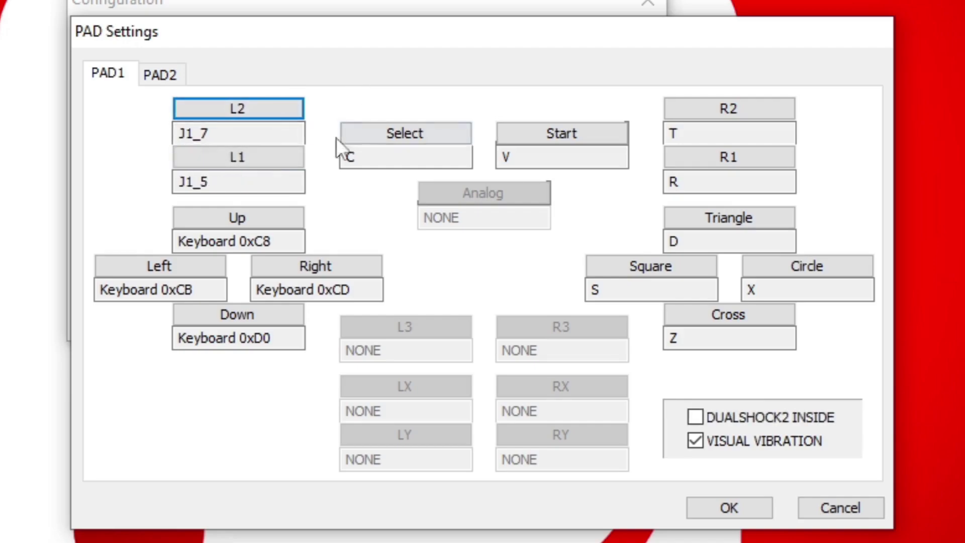
Map PAD1 directions to the joystick: Up to J1_AXIS1_MIN, Left to J1_AXIS0_MIN, Down to J1_AXIS1_MAX and Right to J1_AXIS0_MAX.
{"action": "left_click", "coordinate": [255, 219]}
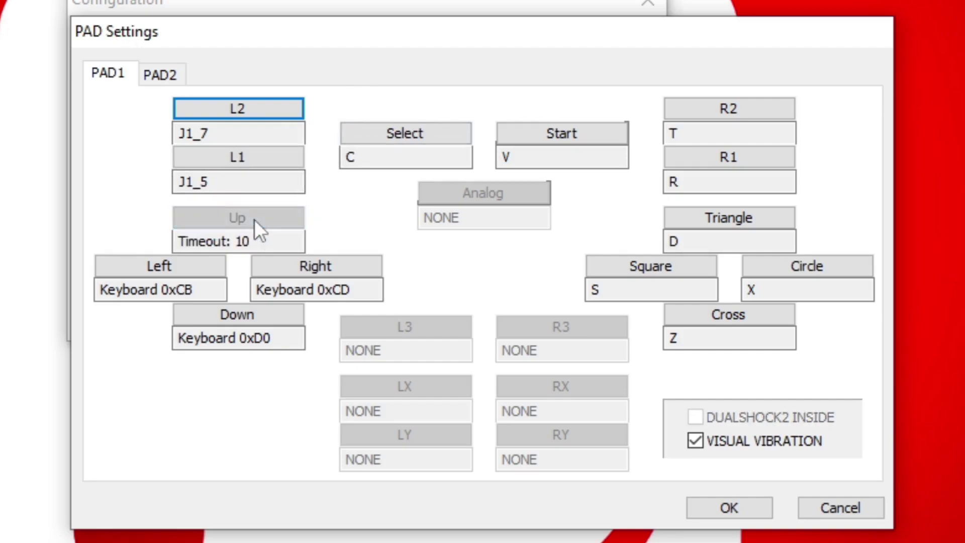
{"action": "left_click", "coordinate": [170, 259]}
{"action": "left_click", "coordinate": [248, 325]}
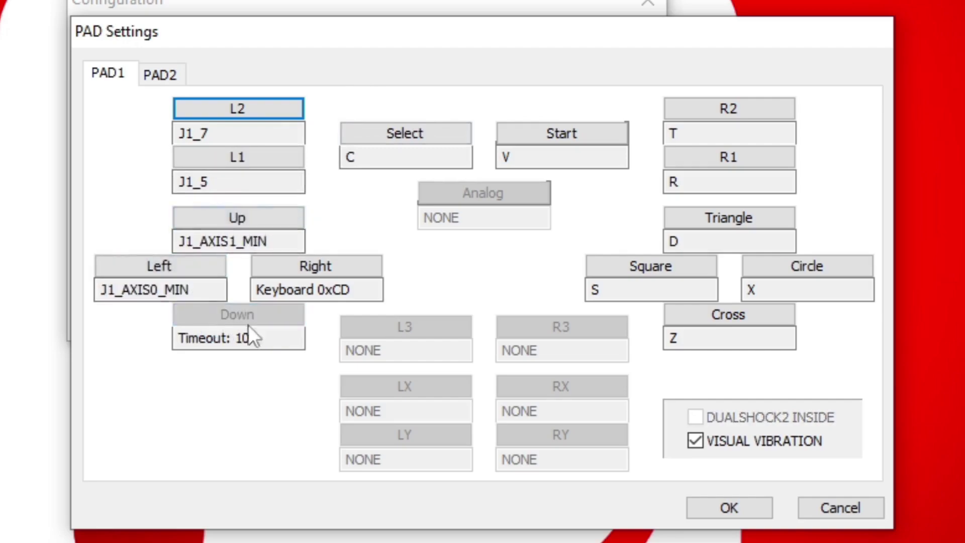
{"action": "left_click", "coordinate": [327, 271]}
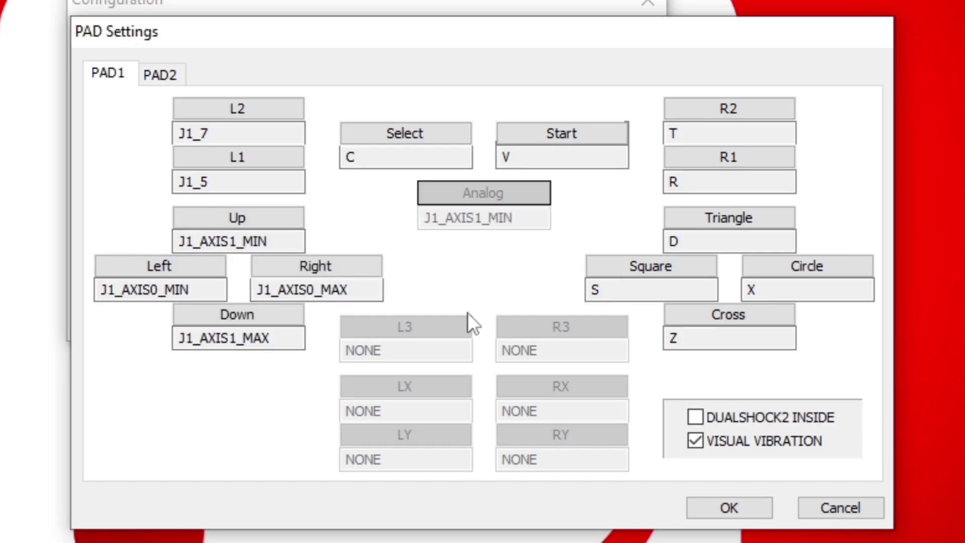
Enable DUALSHOCK2 INSIDE for PAD1, map Analog to J1_AXIS0_MAX, and accept the pad settings.
{"action": "left_click", "coordinate": [695, 416]}
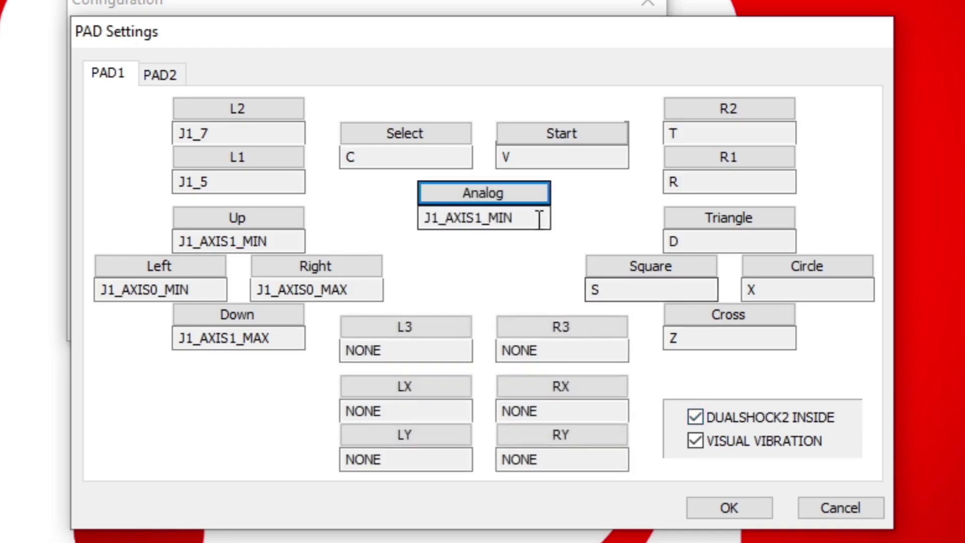
{"action": "left_click", "coordinate": [492, 195]}
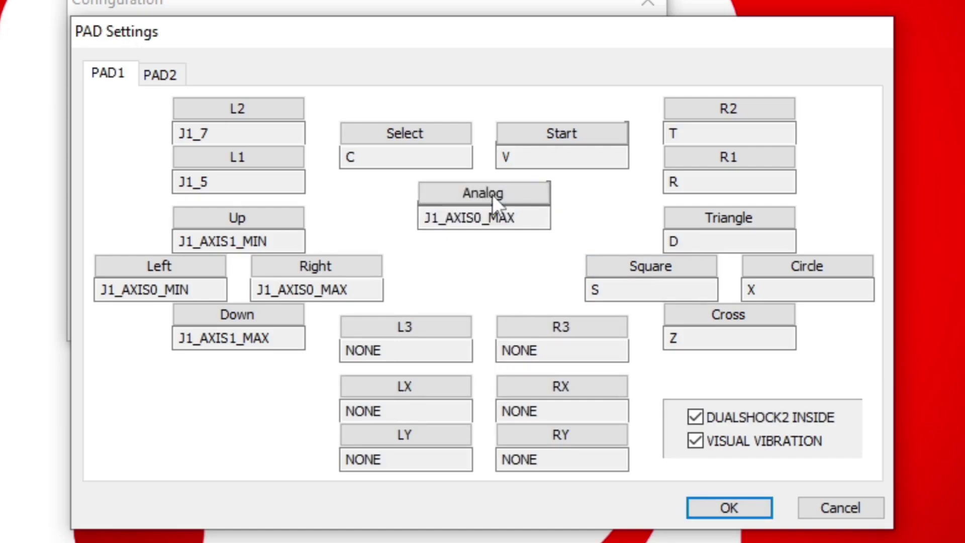
{"action": "left_click", "coordinate": [741, 506]}
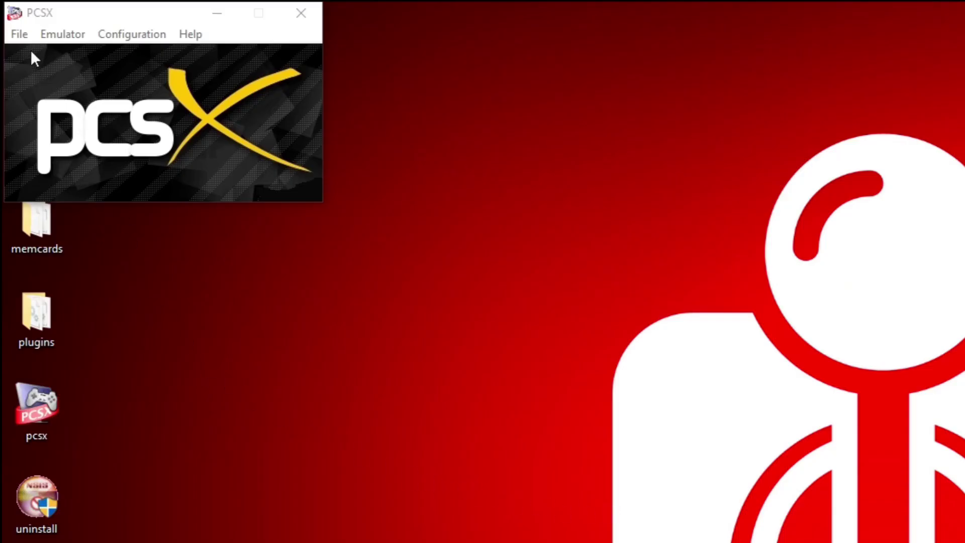
Choose the Gex (USA).bin disc image from the Desktop to run as an ISO.
{"action": "left_click", "coordinate": [23, 34]}
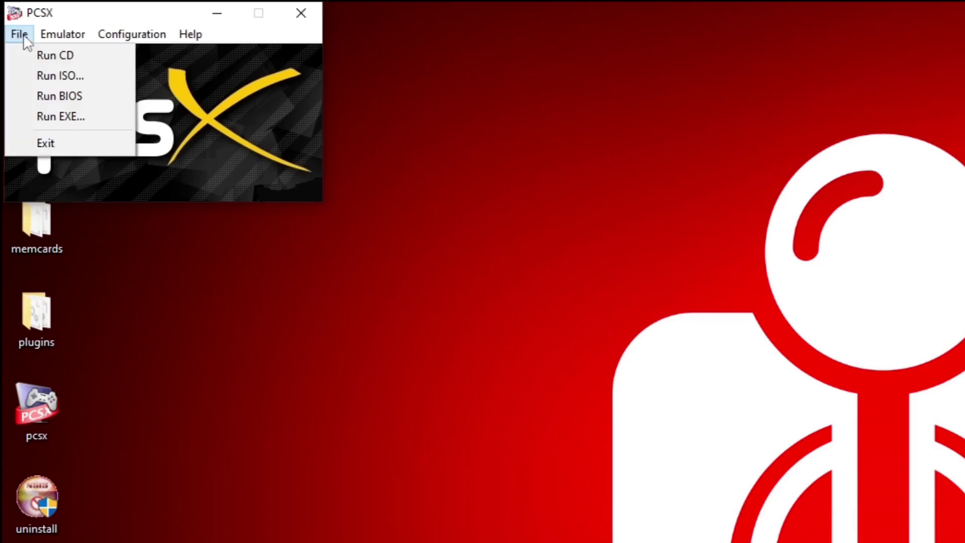
{"action": "left_click", "coordinate": [30, 76]}
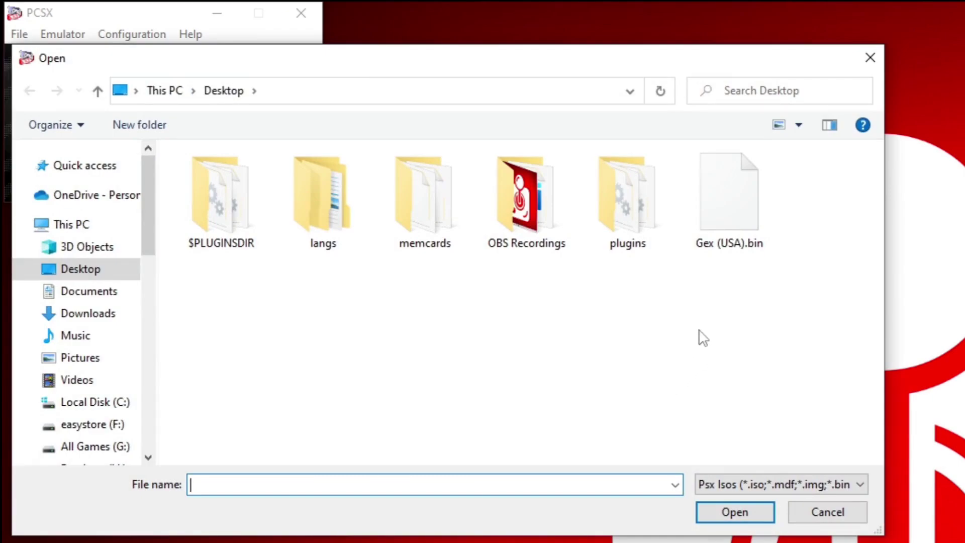
{"action": "left_click", "coordinate": [730, 203]}
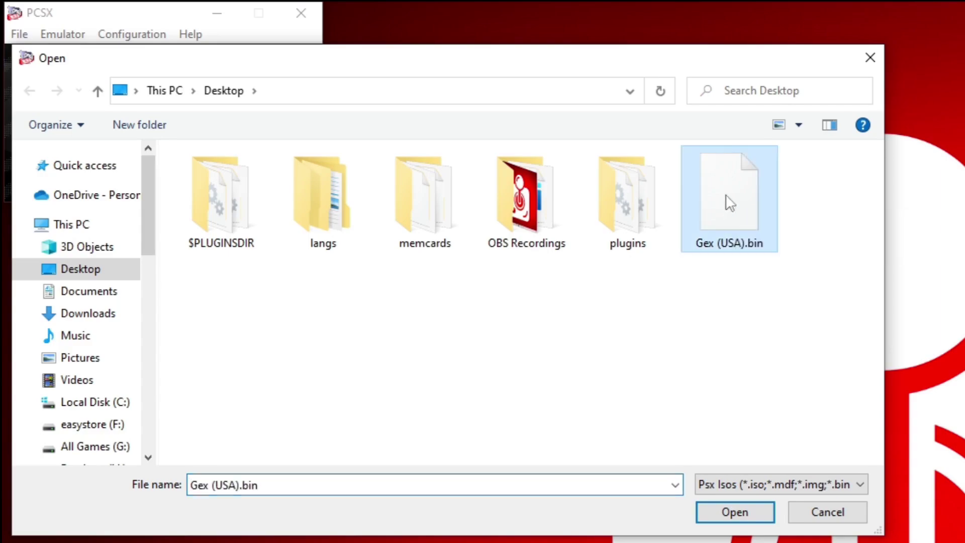